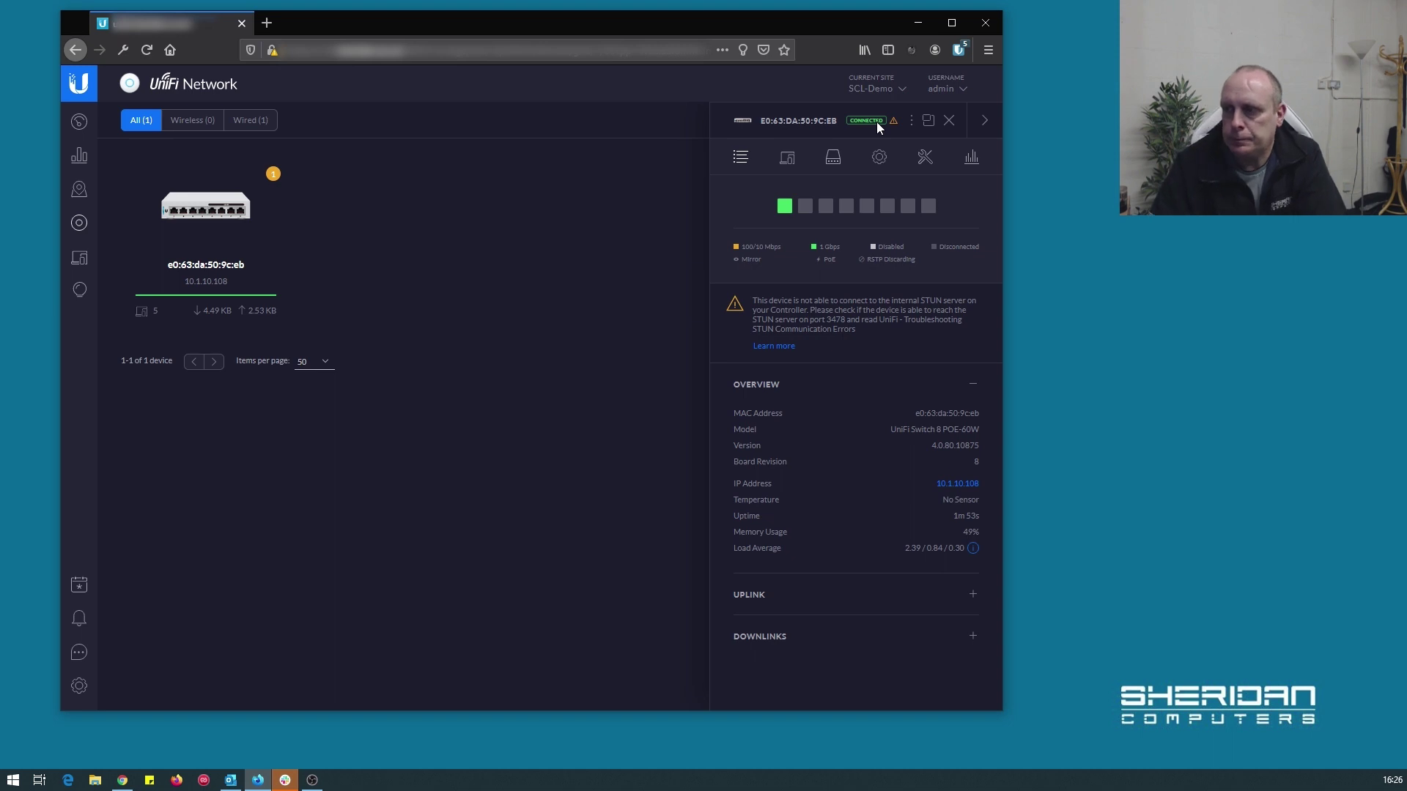
# Review the switch's uplink and downlink details and its list of connected clients.
pyautogui.moveTo(236, 300)
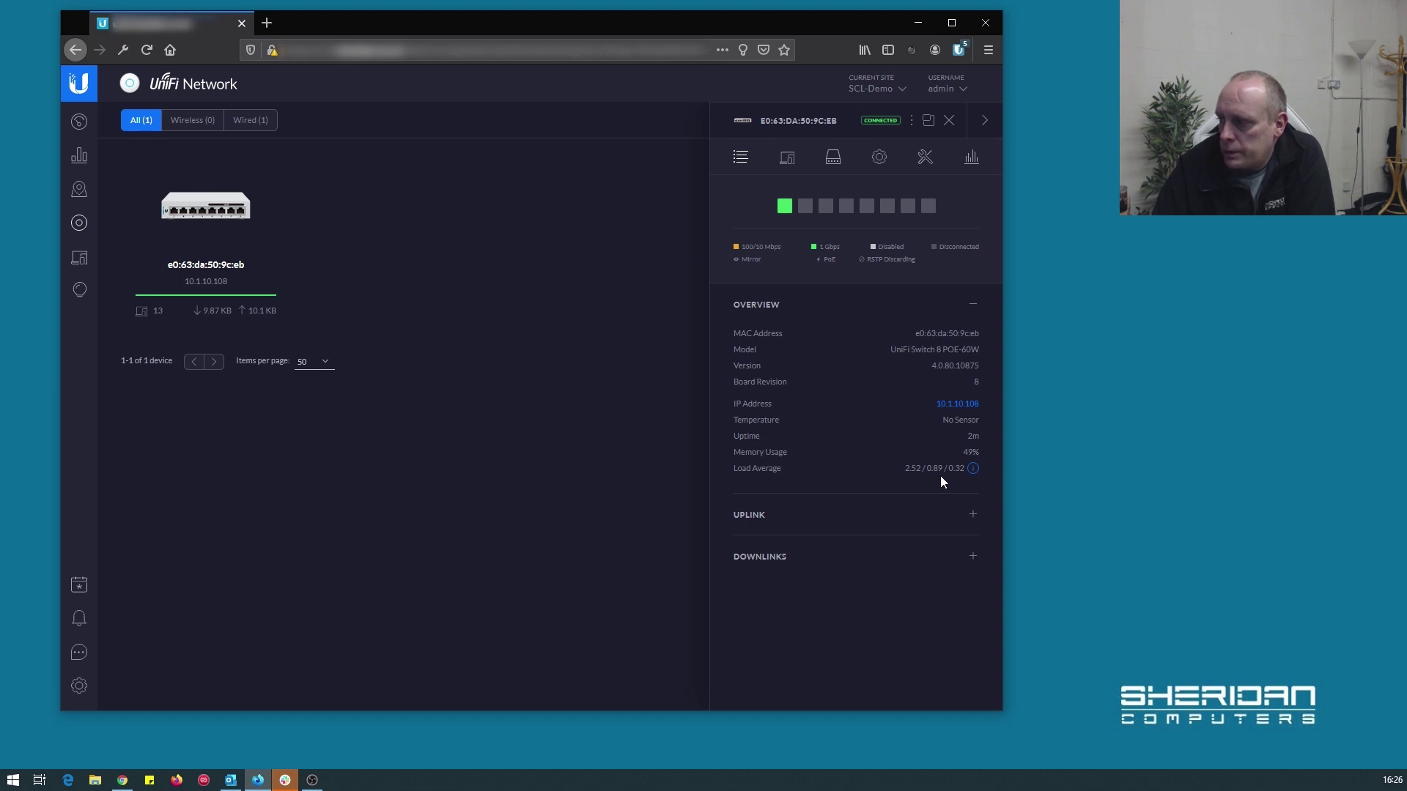
pyautogui.click(957, 519)
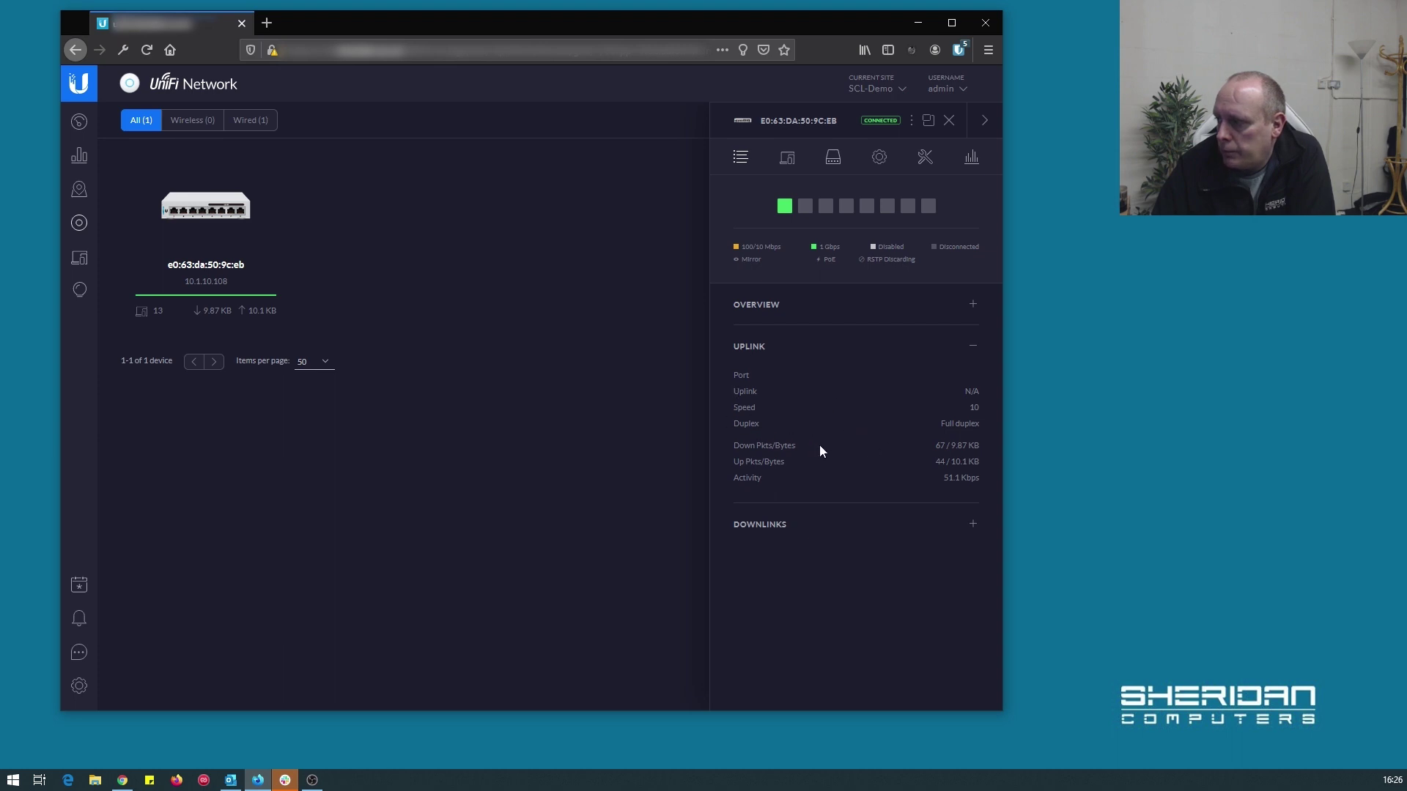
pyautogui.click(832, 525)
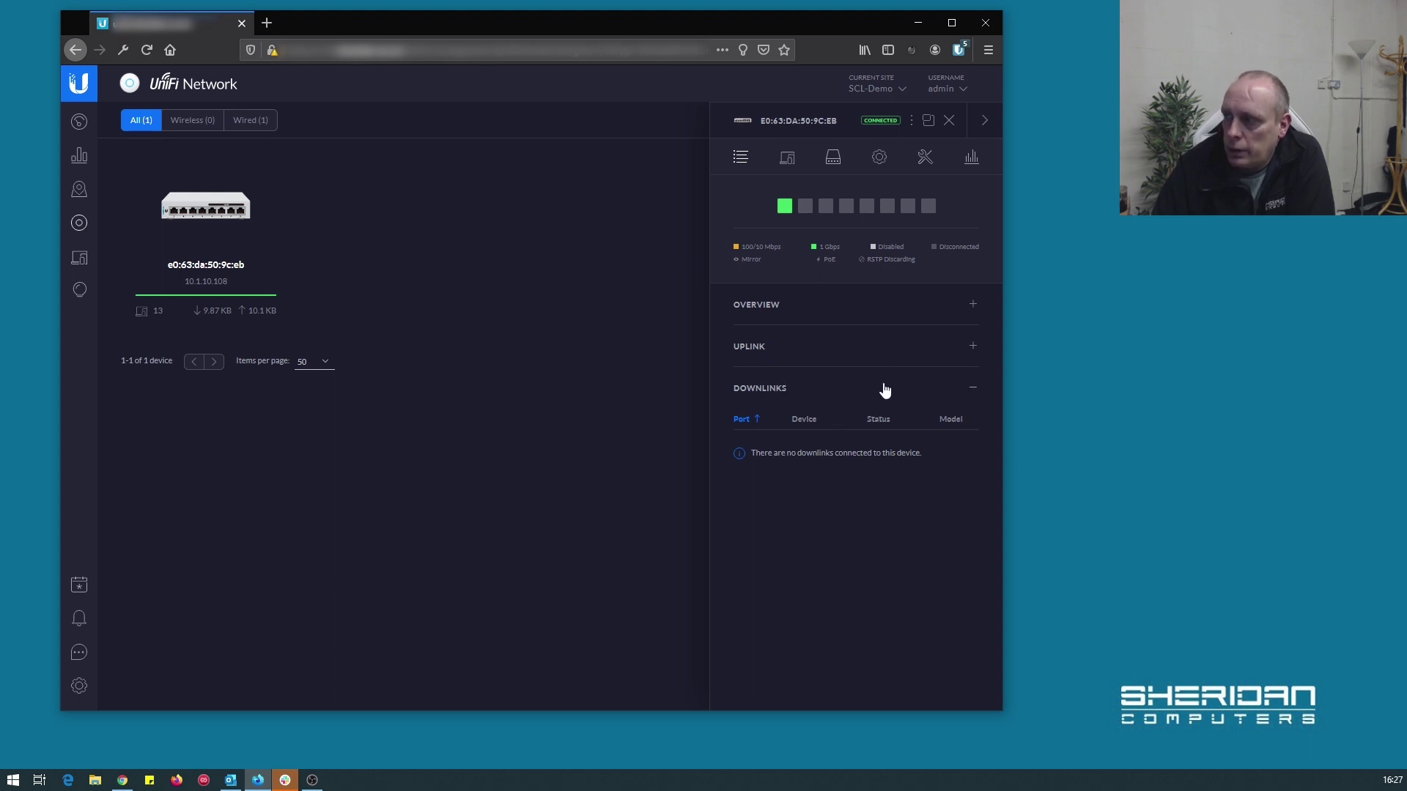
pyautogui.click(788, 157)
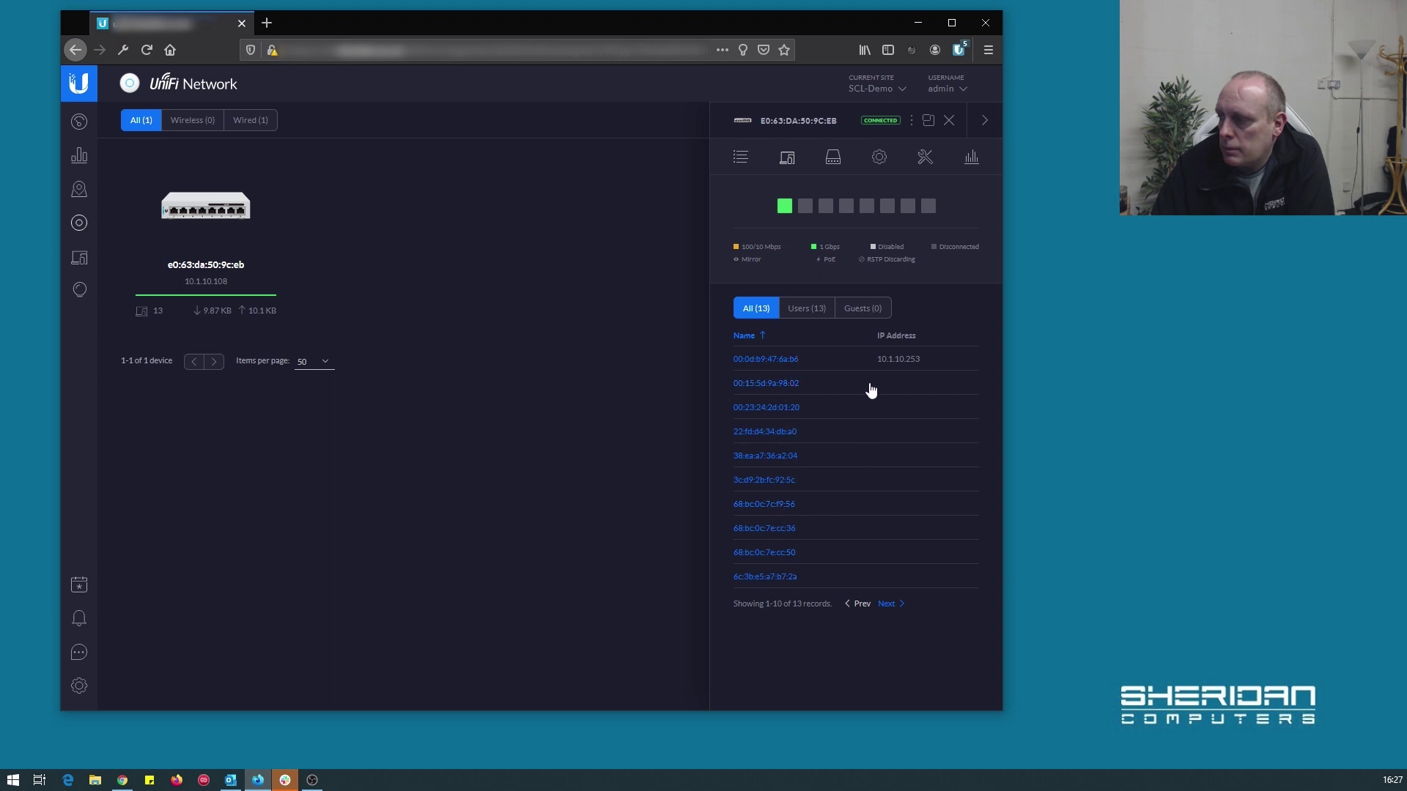
# Open the settings for Port 1 of the switch and examine its port profile, MAC filter and profile override options.
pyautogui.click(833, 166)
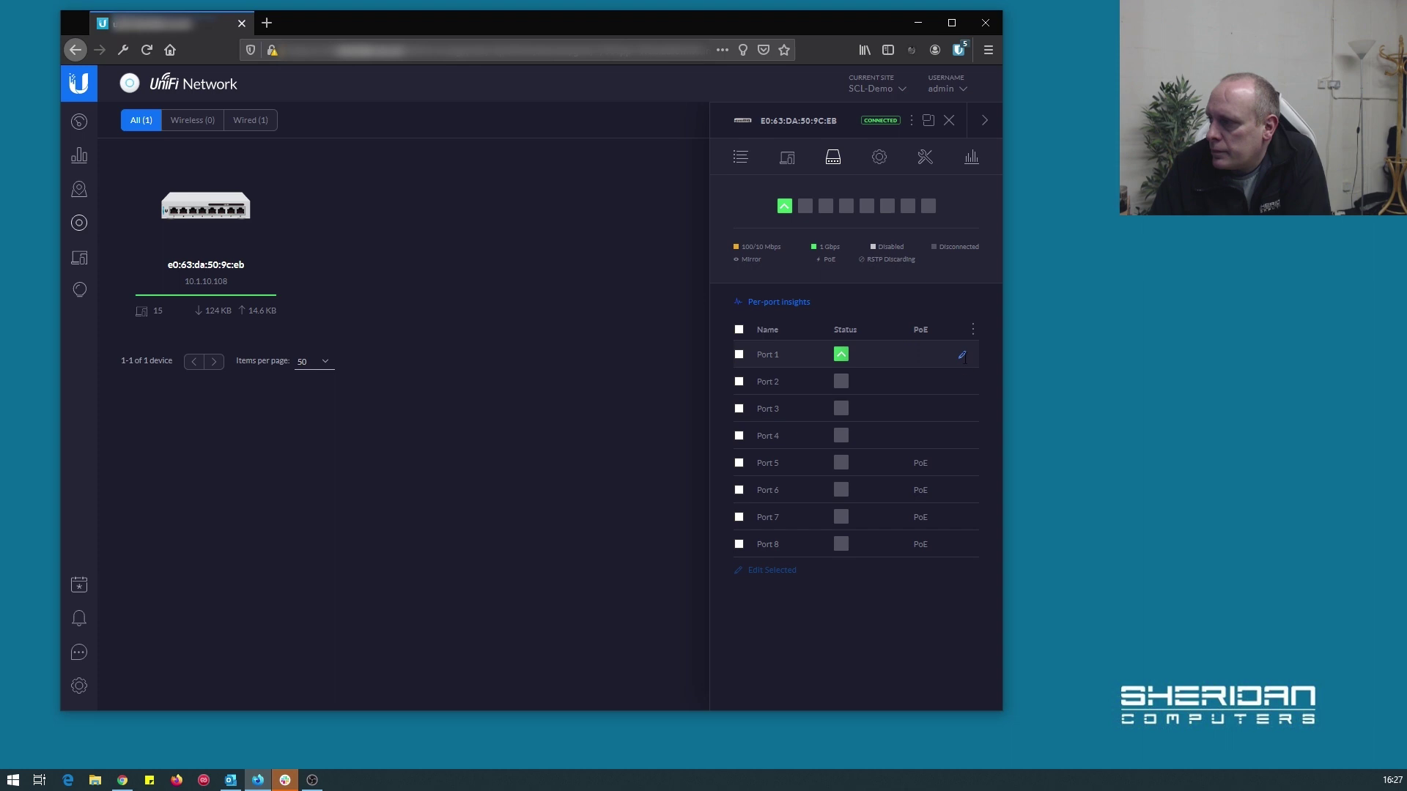
pyautogui.click(963, 356)
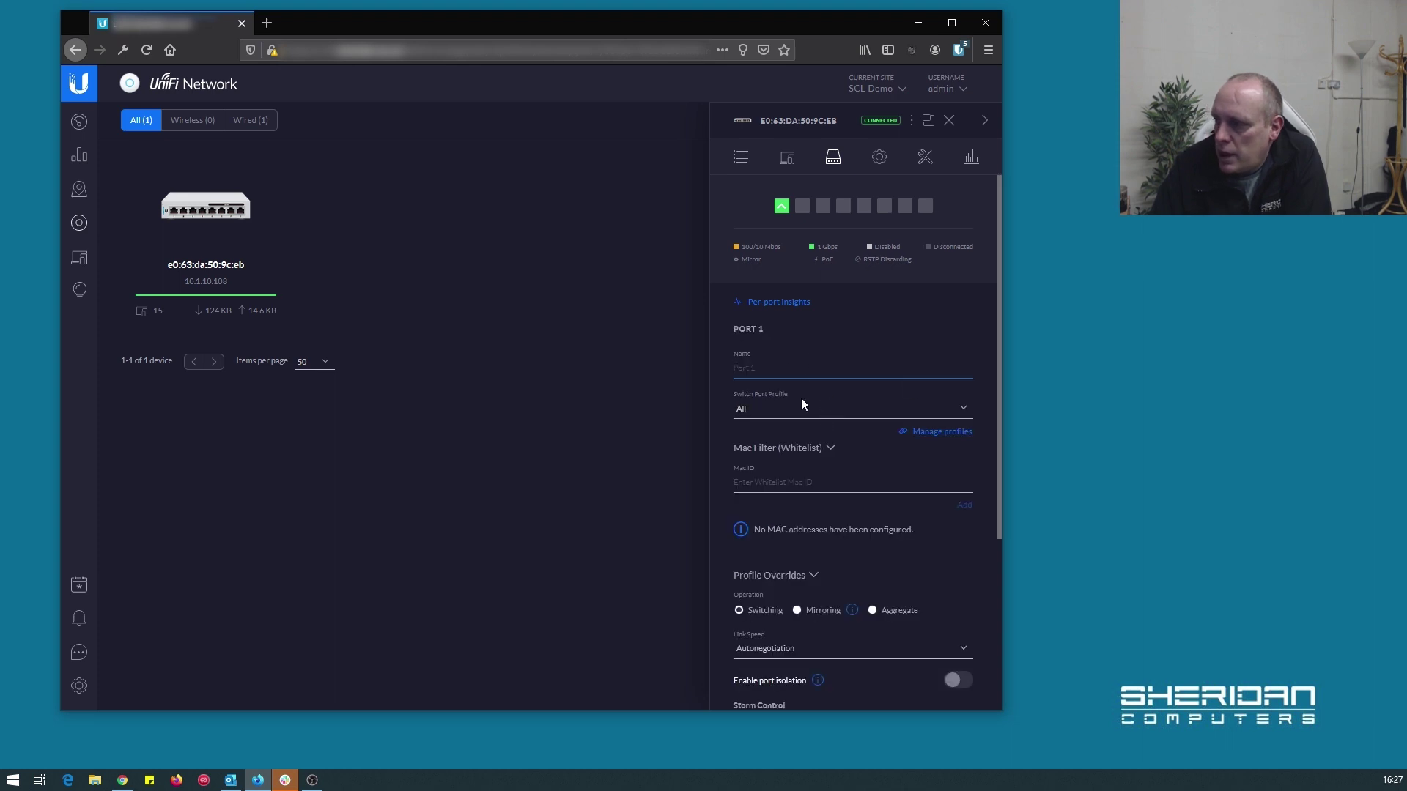
pyautogui.scroll(-1, 804, 414)
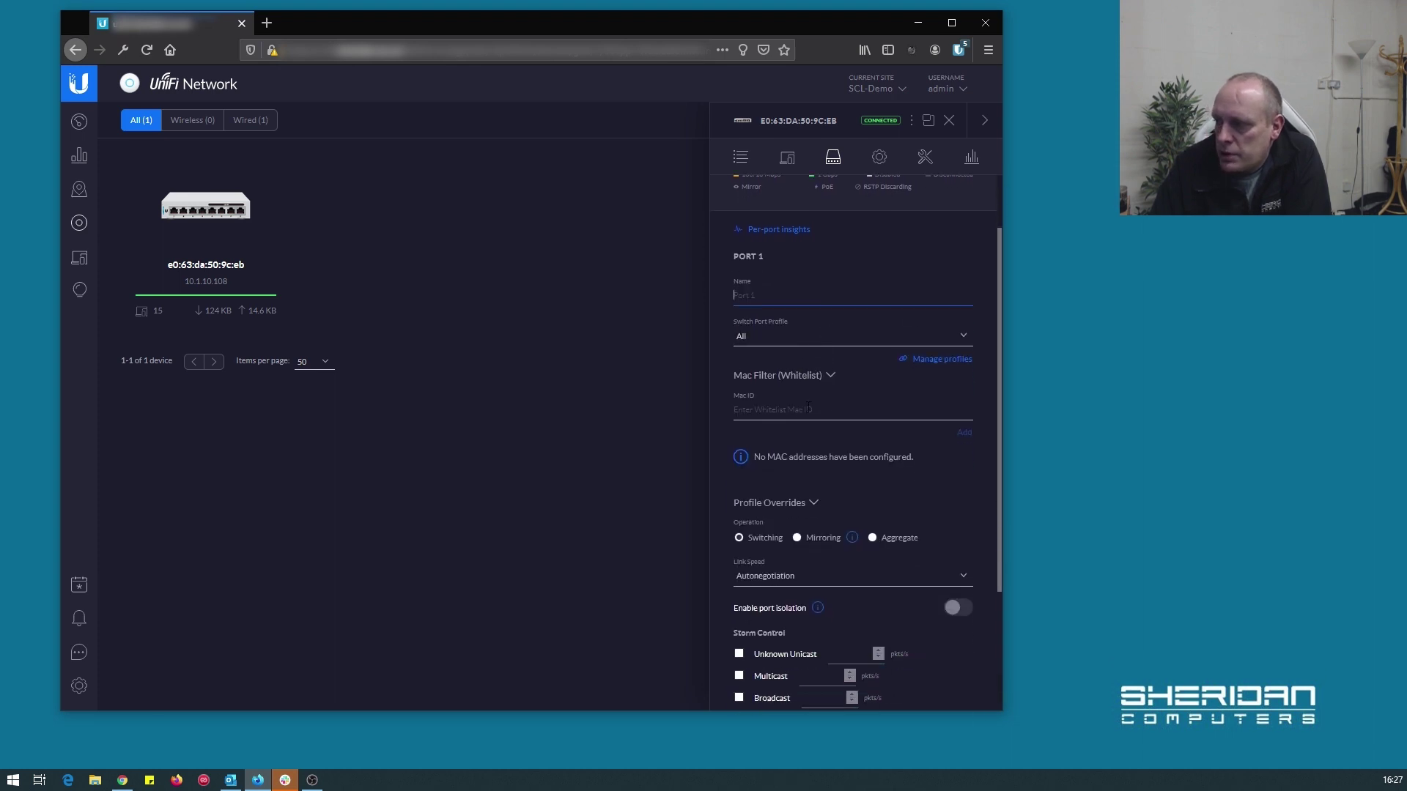
pyautogui.click(885, 338)
pyautogui.click(886, 340)
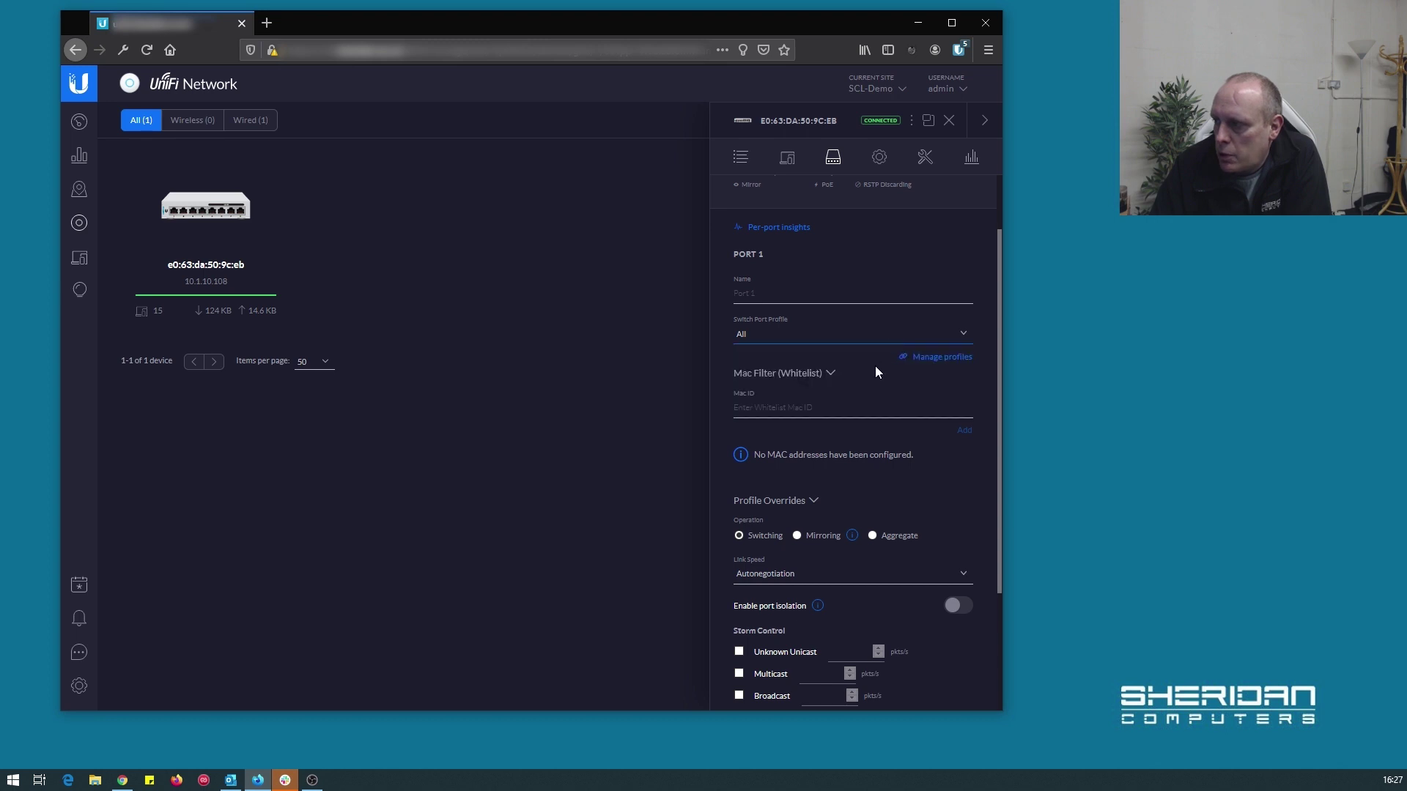
pyautogui.scroll(-1, 821, 384)
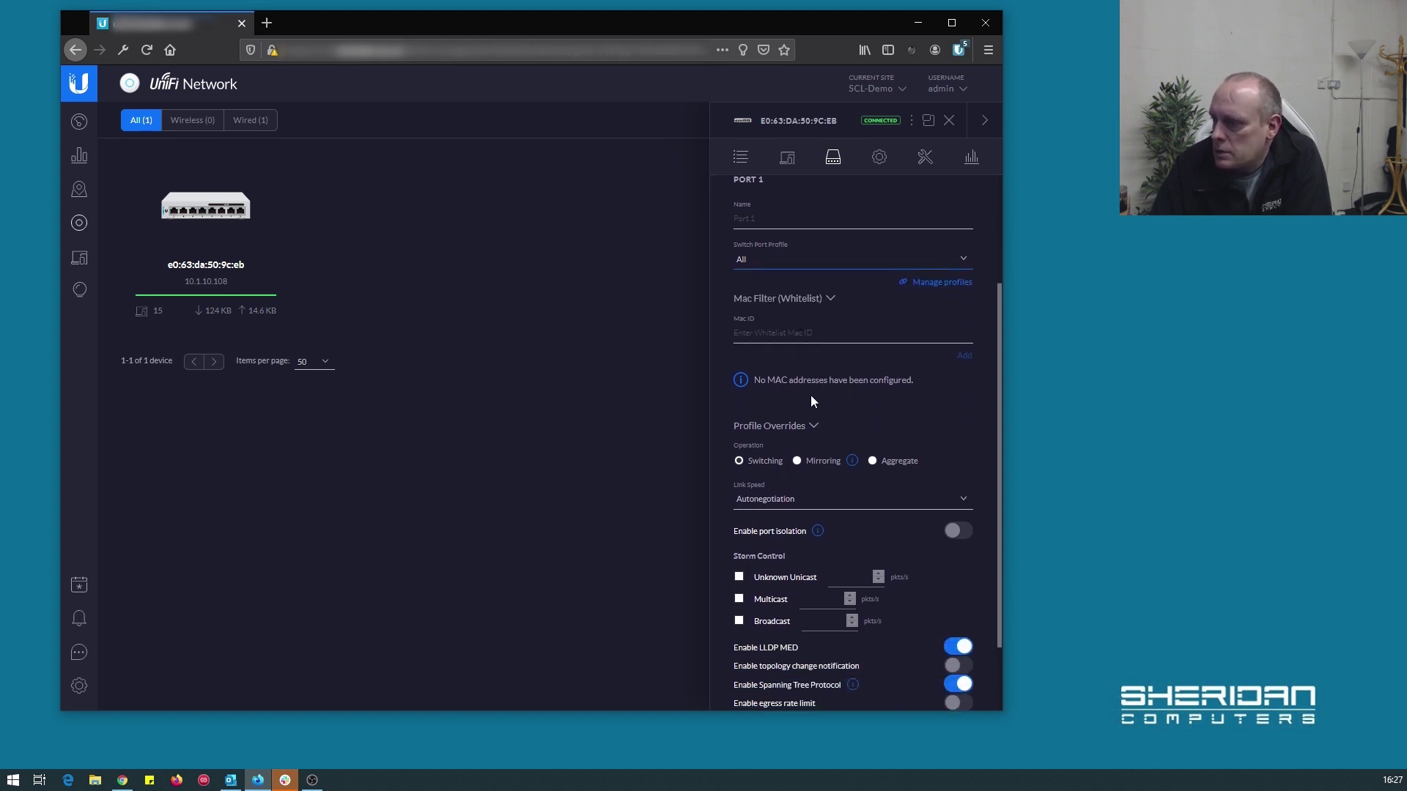
pyautogui.scroll(-1, 906, 403)
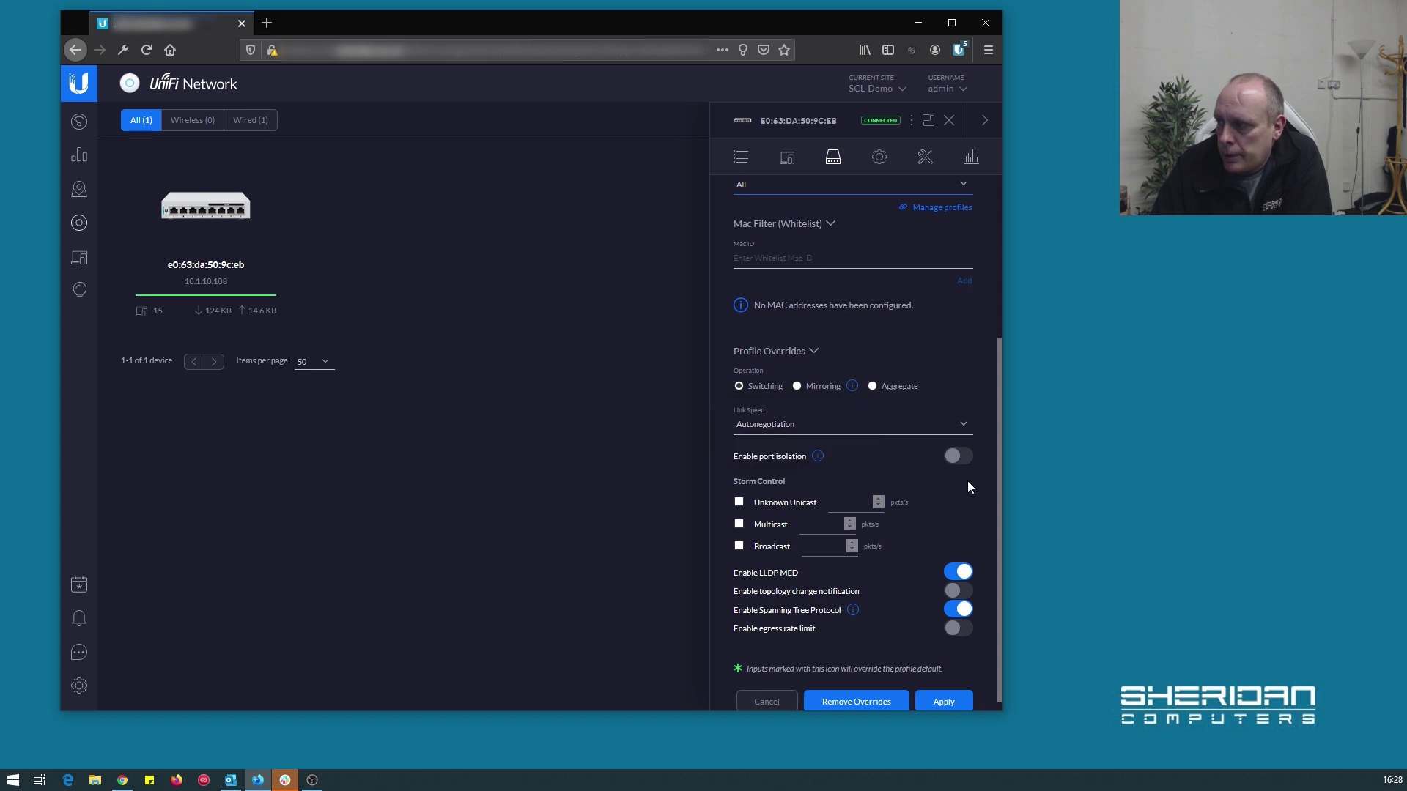
pyautogui.scroll(-1, 869, 469)
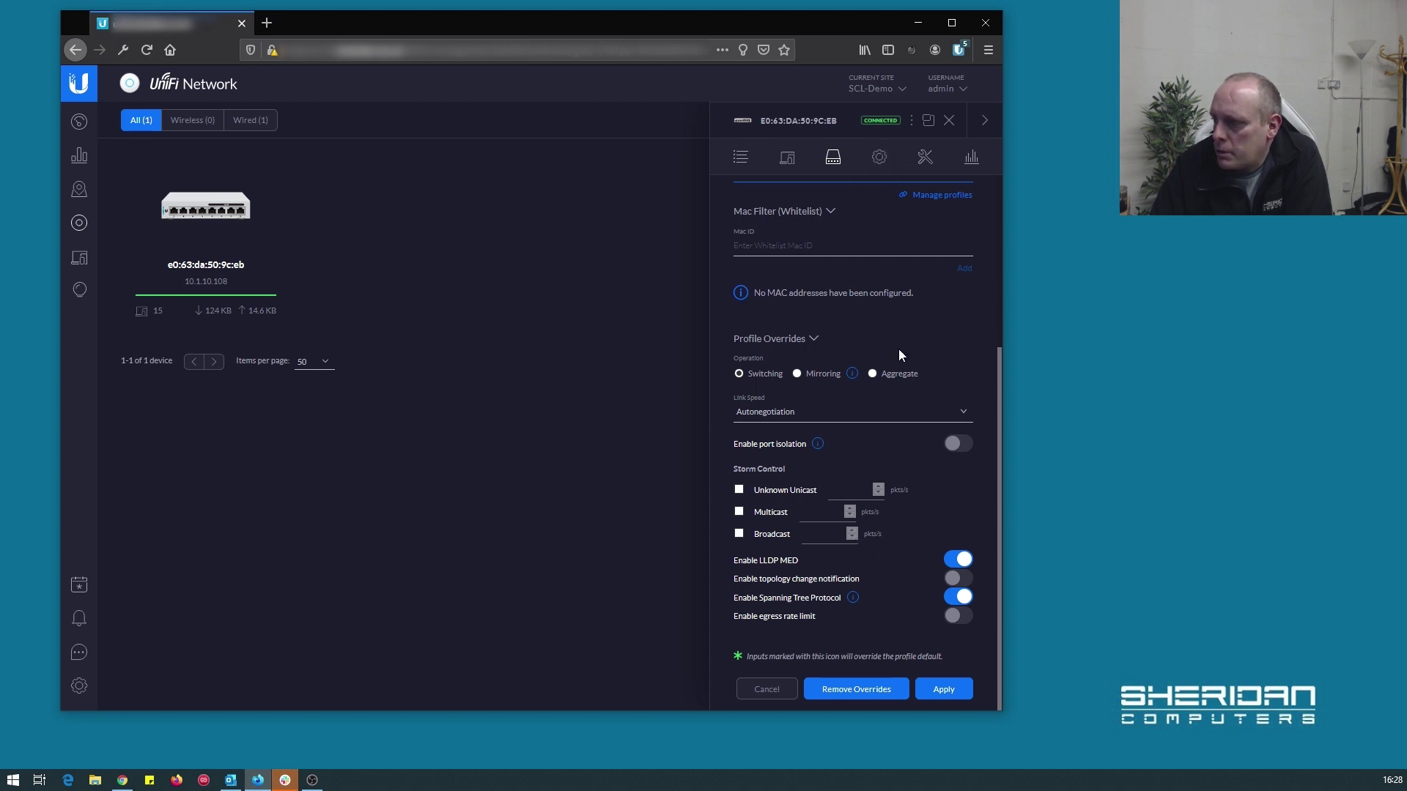
# Examine the switch's general configuration and its services settings, including management VLAN, spanning tree and SNMP.
pyautogui.click(884, 158)
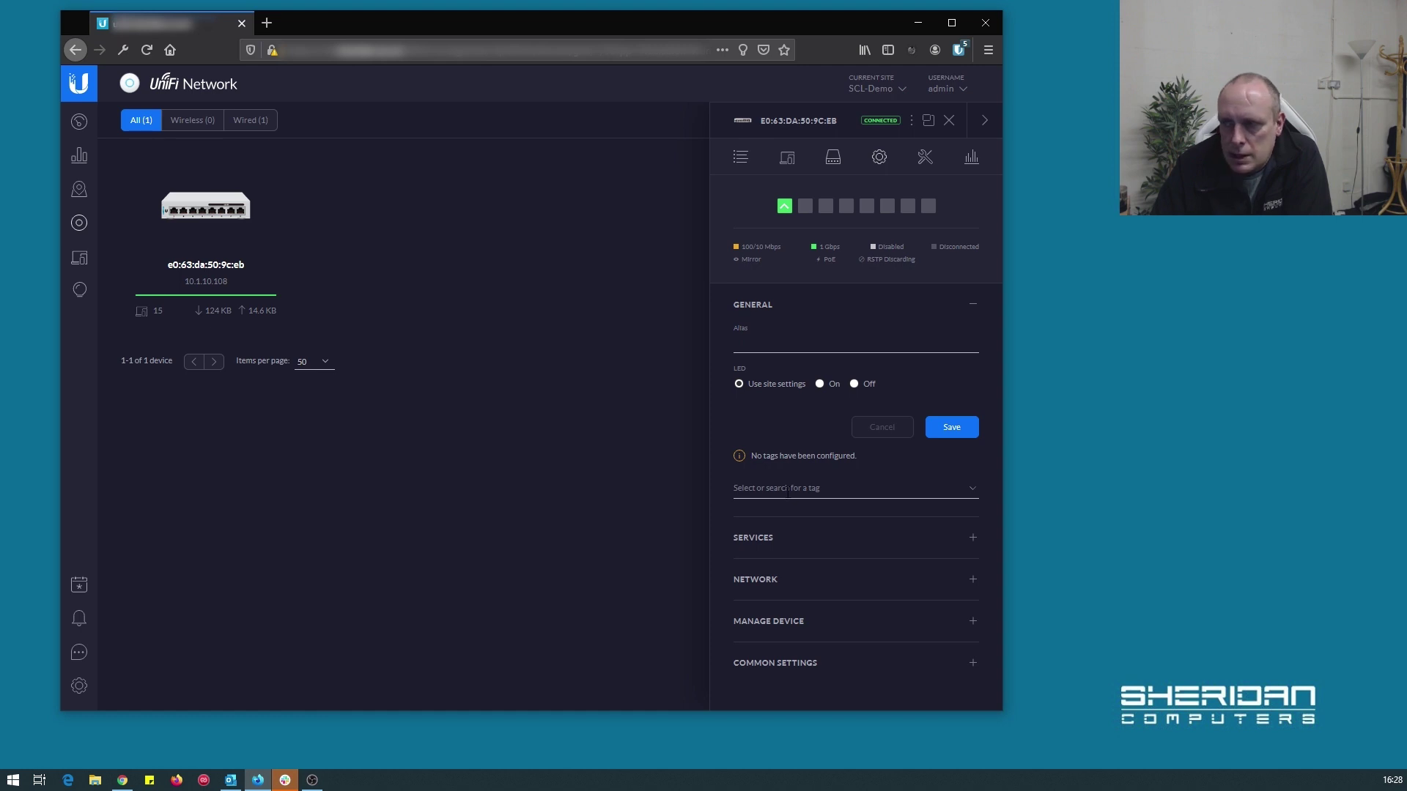
pyautogui.click(820, 539)
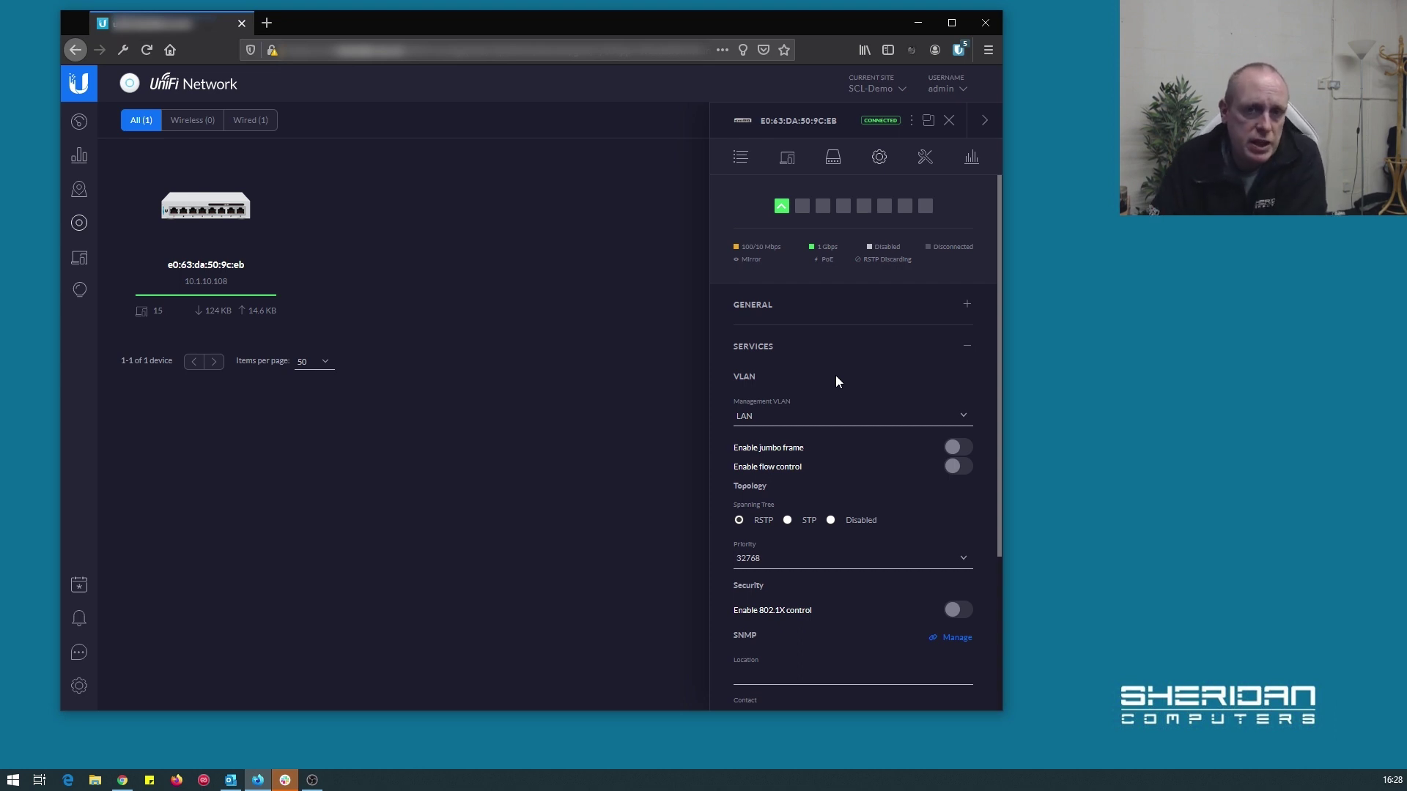
pyautogui.click(825, 418)
pyautogui.click(824, 420)
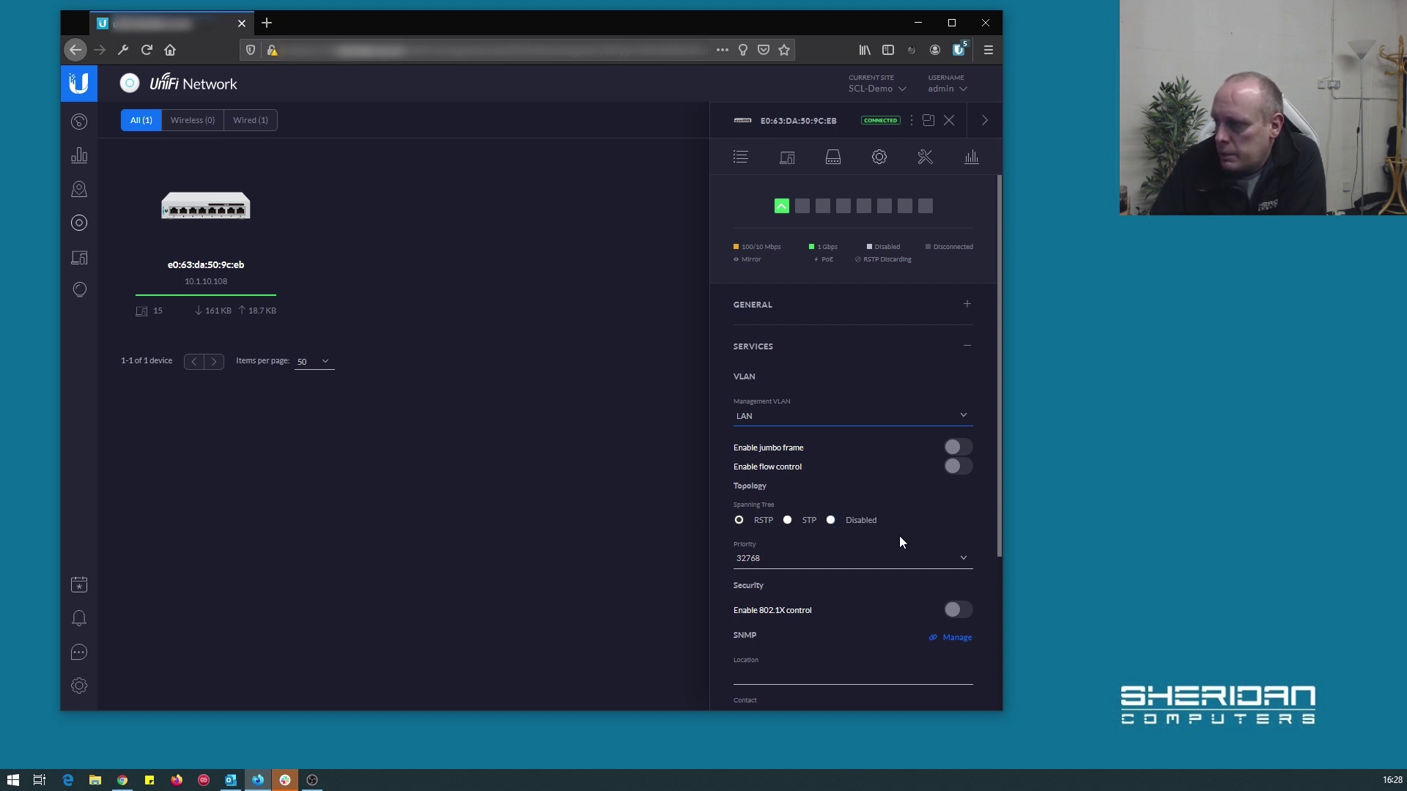
pyautogui.scroll(-3, 900, 542)
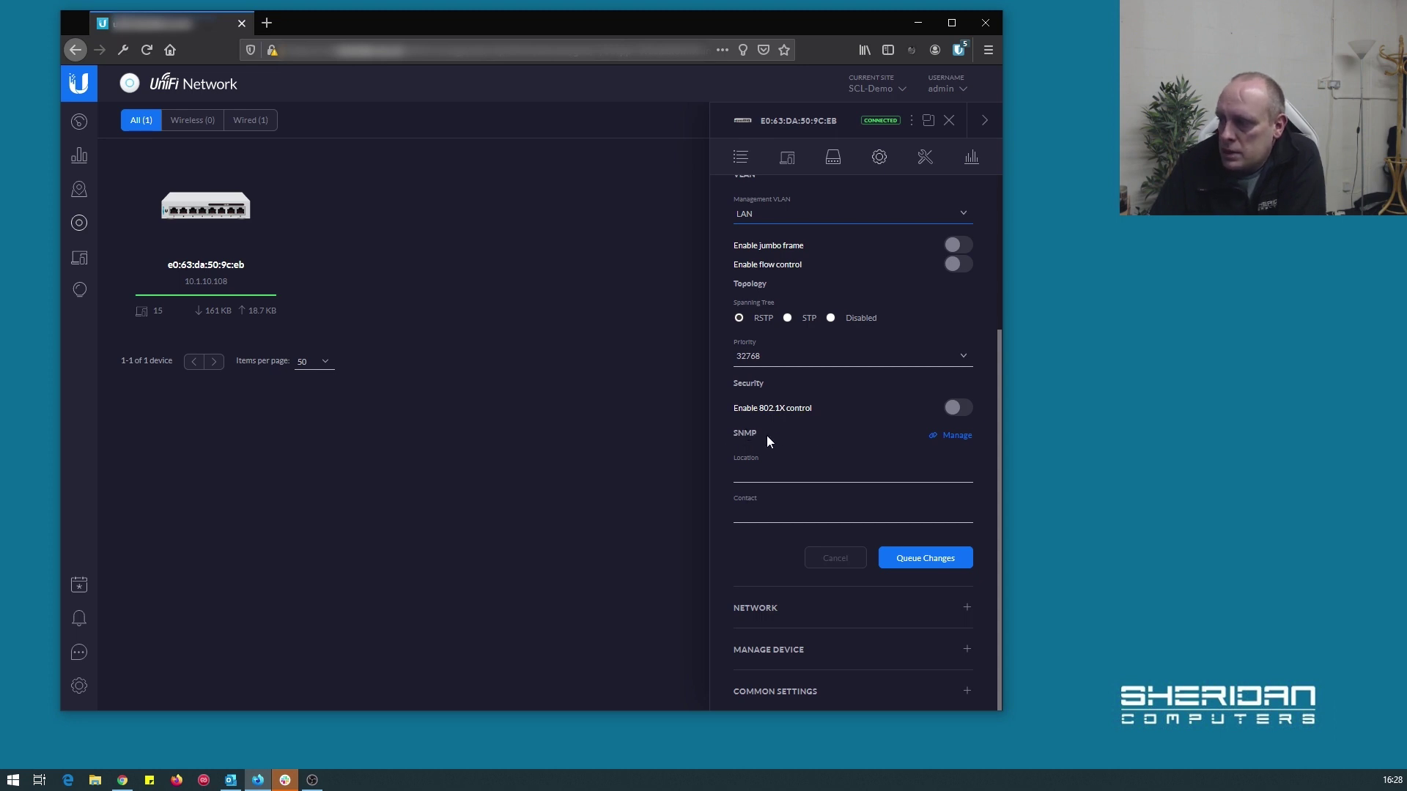
# Preview the Static IP fields in the switch's network configuration and set it back to Using DHCP.
pyautogui.click(803, 596)
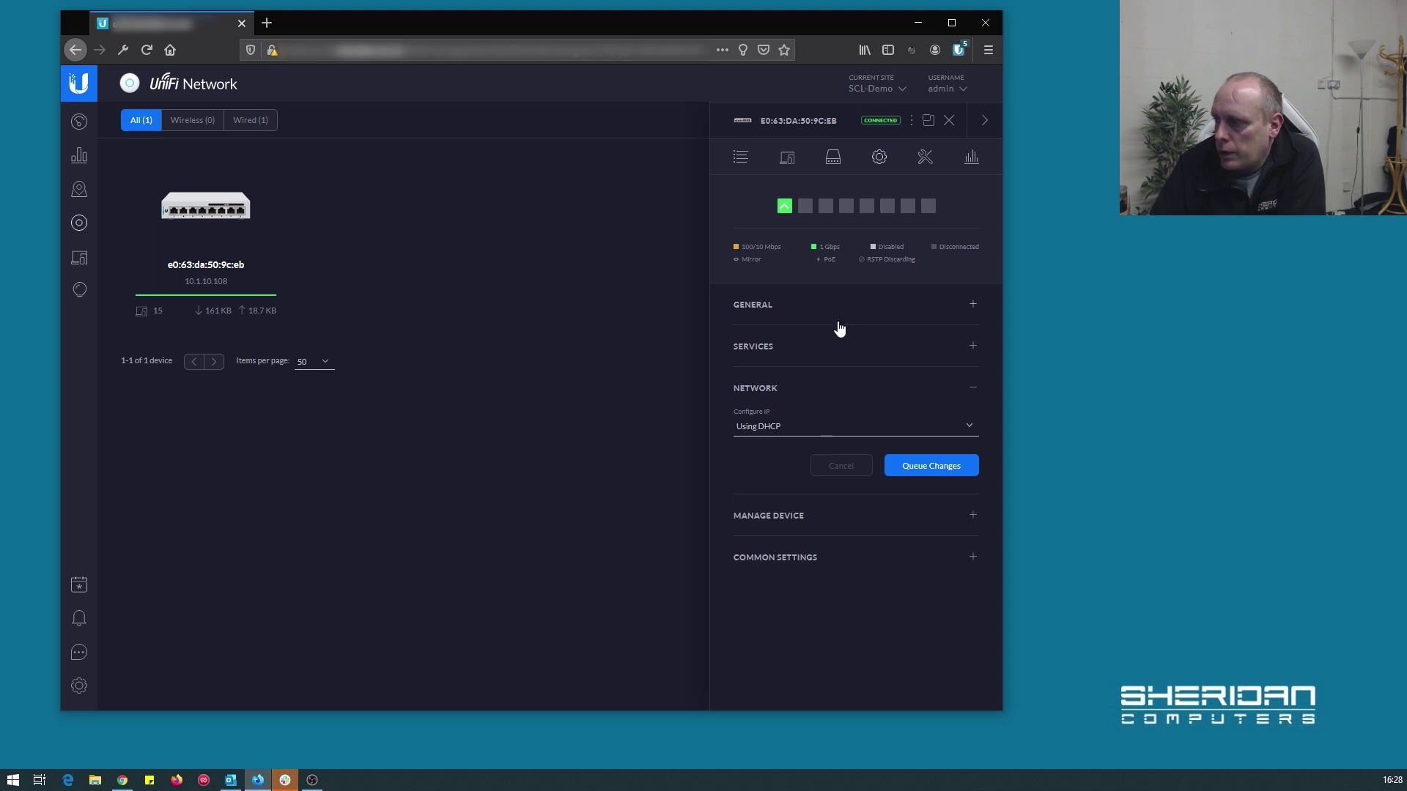
pyautogui.click(828, 426)
pyautogui.click(806, 463)
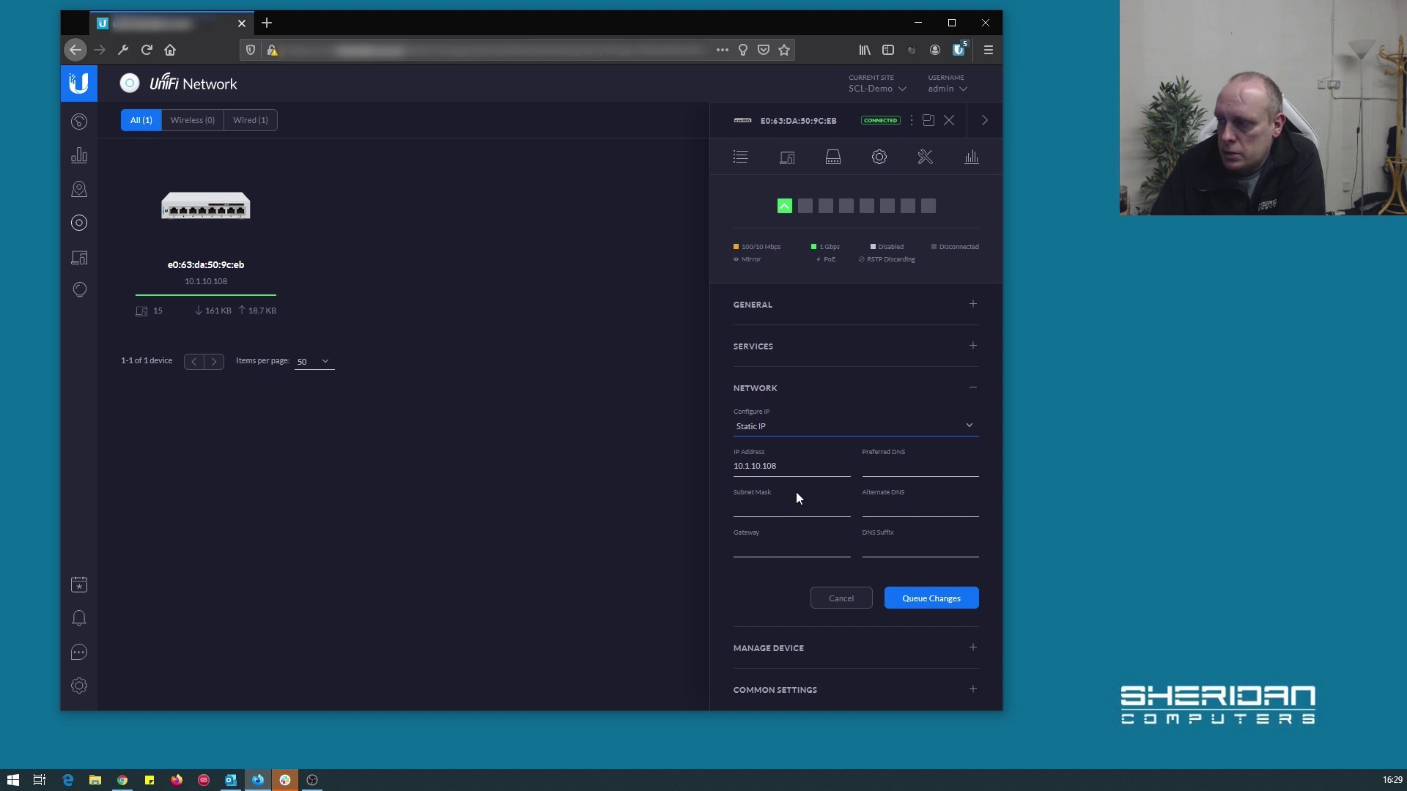
pyautogui.click(813, 427)
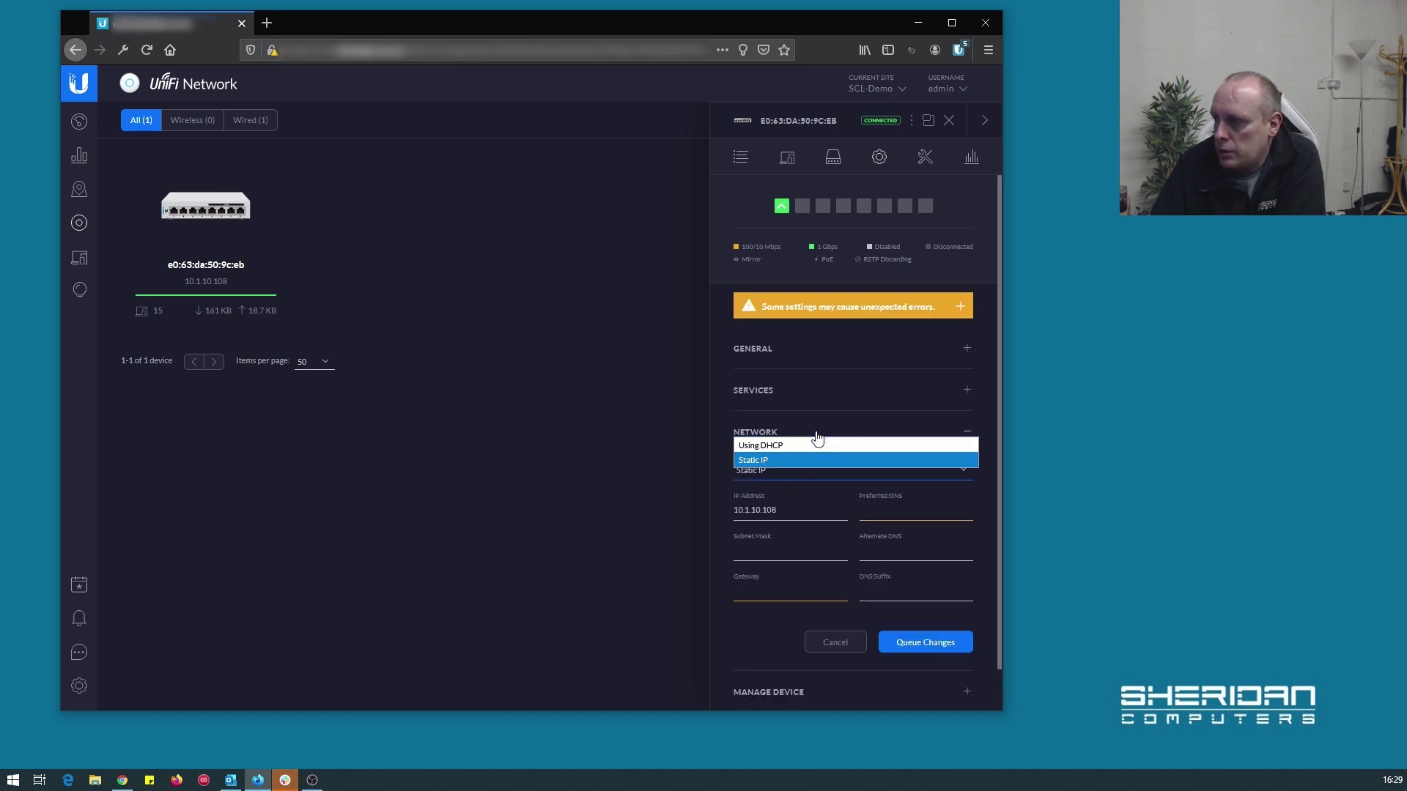
pyautogui.click(809, 447)
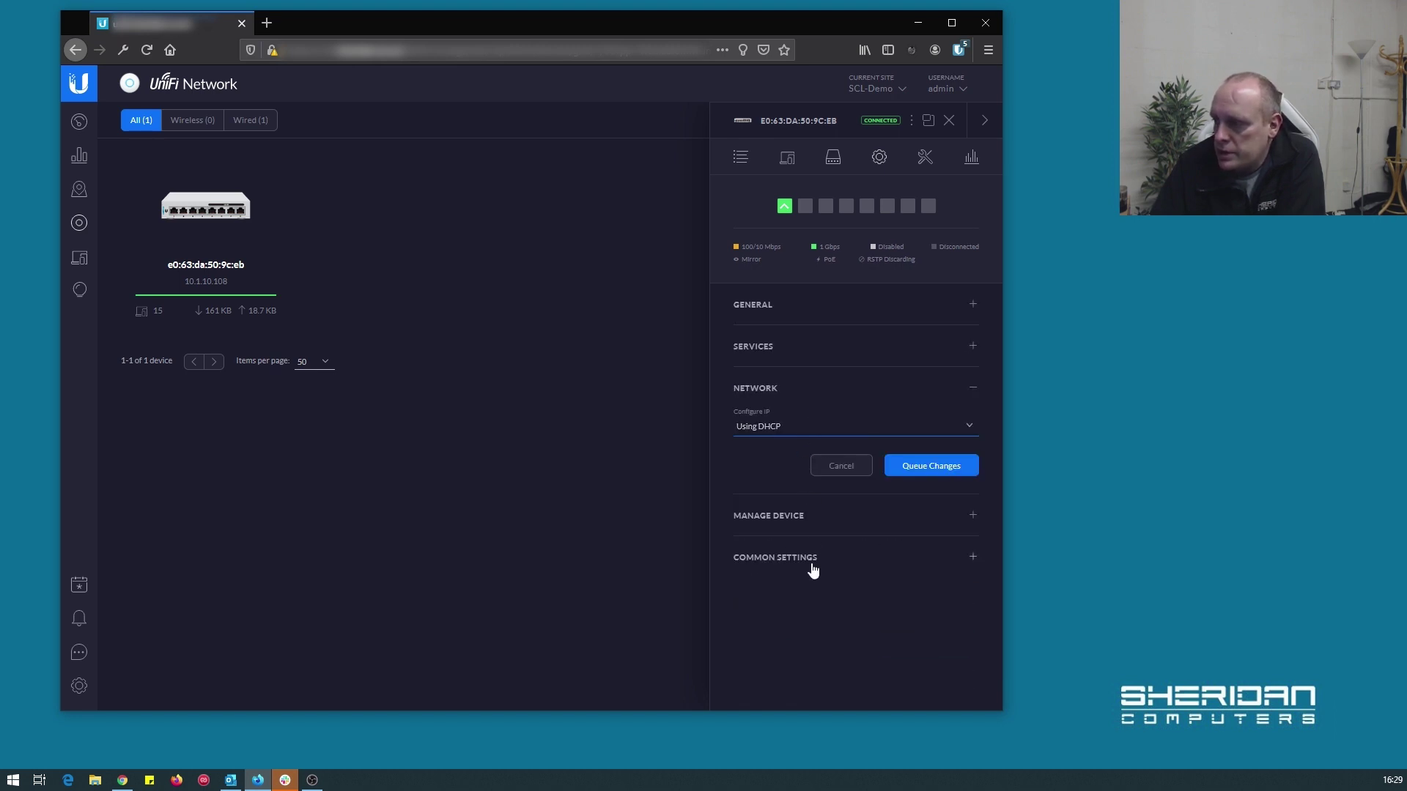
# Review the switch's device management options for copying configuration, custom upgrade, forced provisioning, forgetting the device and downloading device info.
pyautogui.click(830, 522)
pyautogui.scroll(-5, 830, 502)
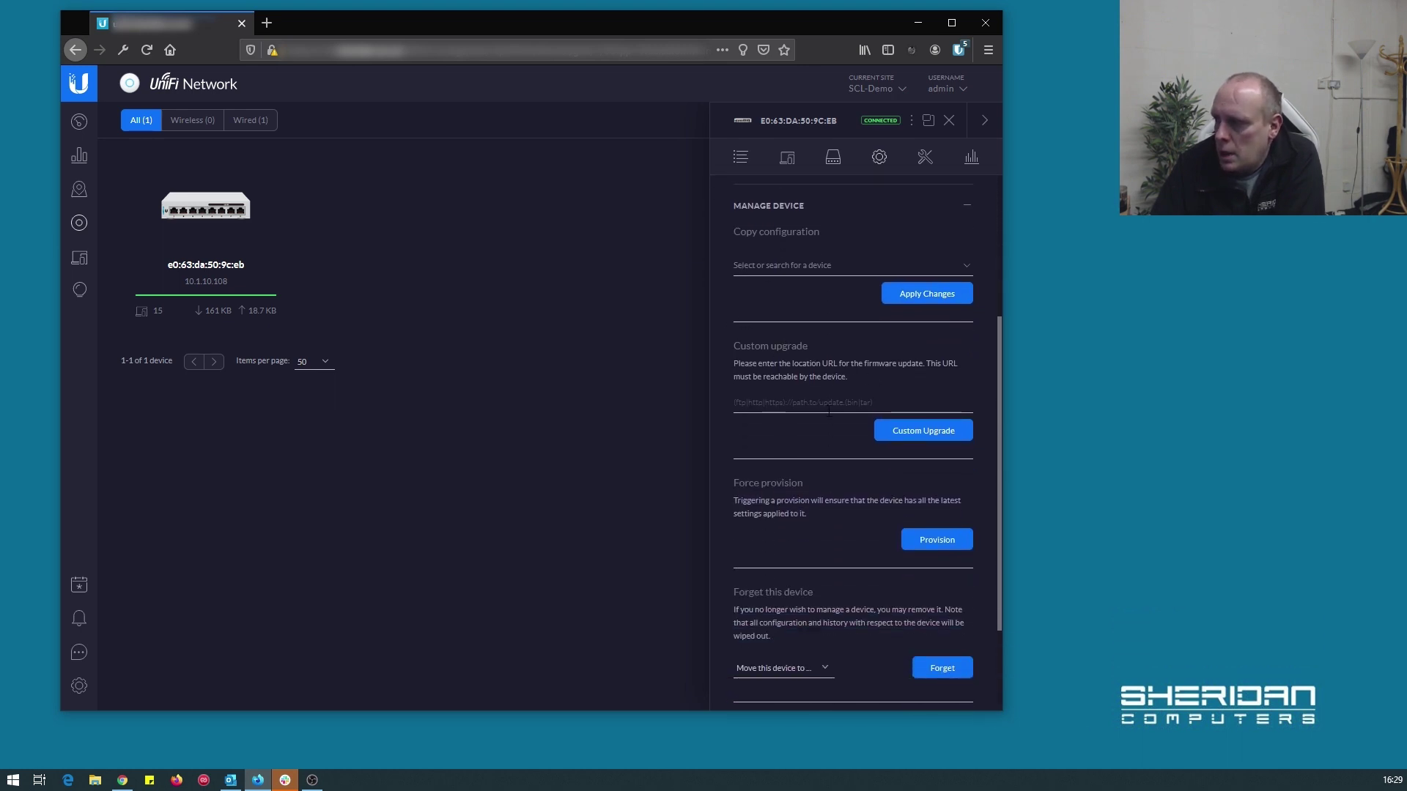
pyautogui.scroll(-3, 829, 413)
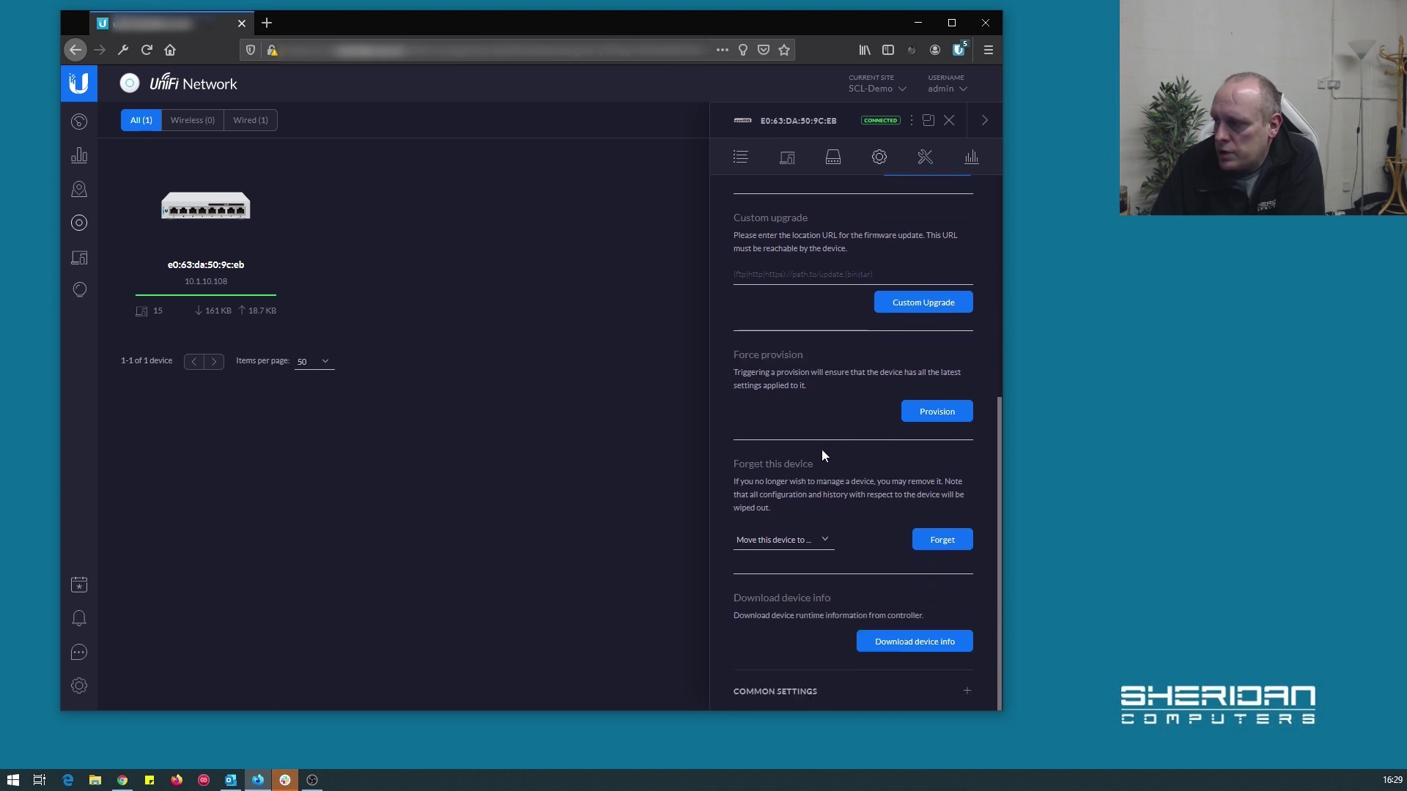
pyautogui.scroll(8, 800, 547)
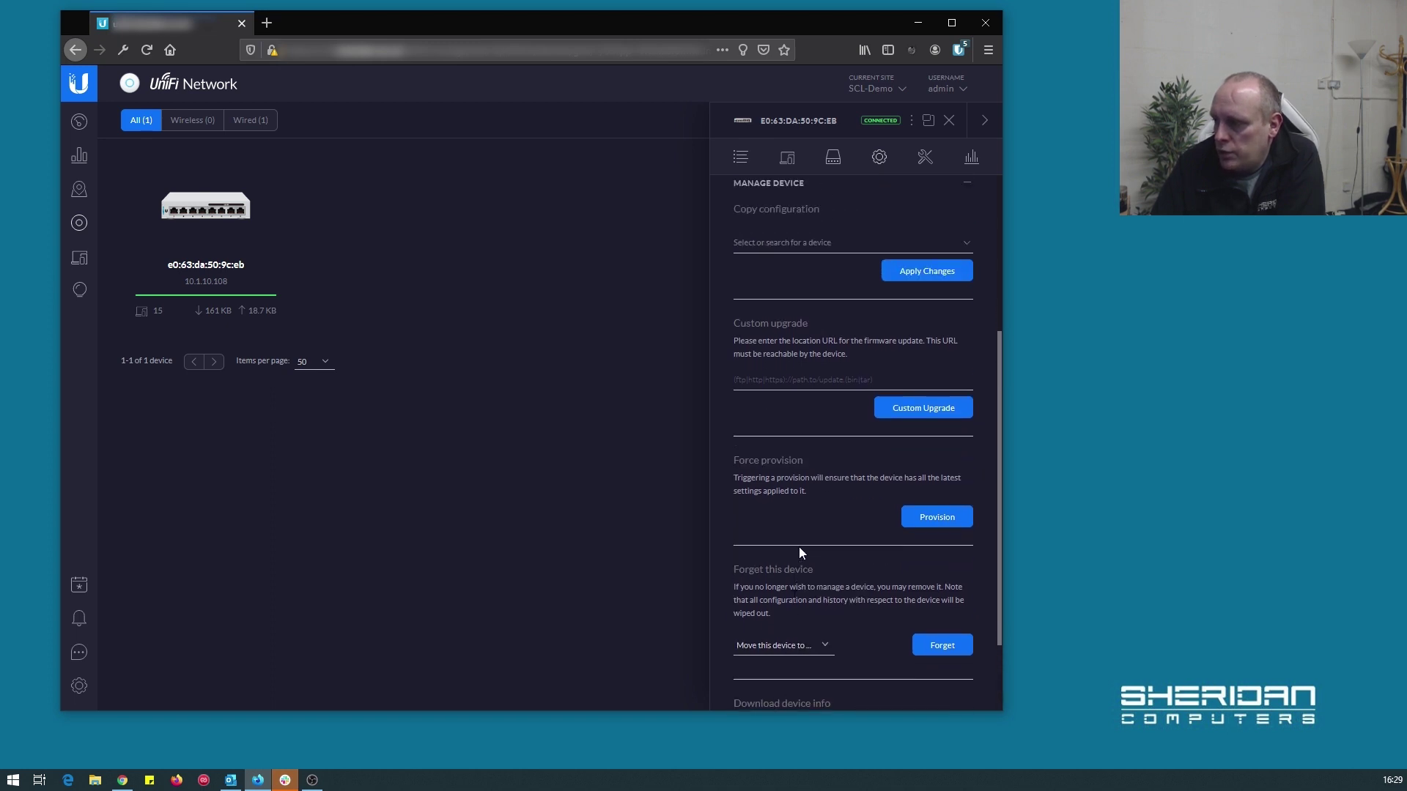
# Open a debug terminal connected directly to the switch.
pyautogui.rightClick(935, 162)
pyautogui.click(926, 158)
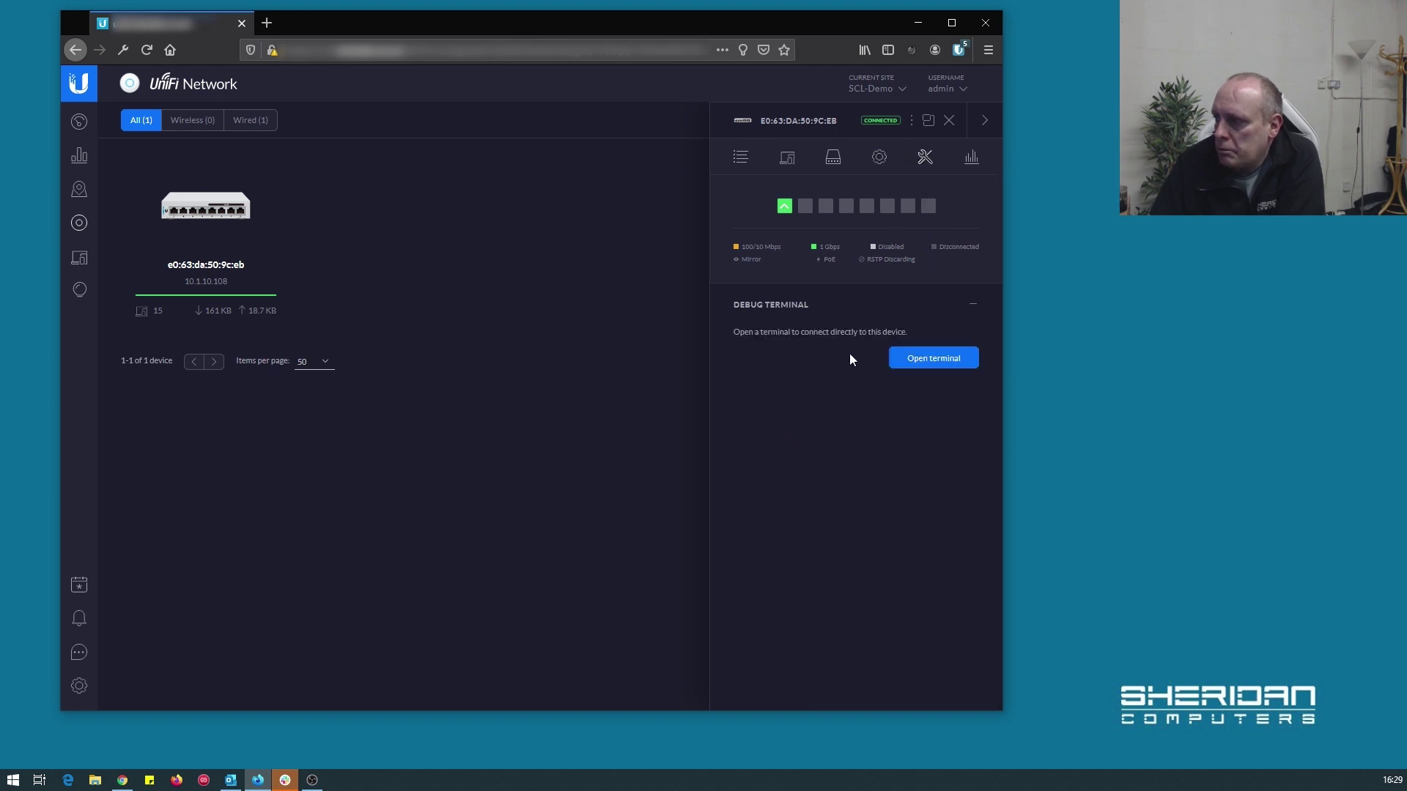
pyautogui.click(930, 358)
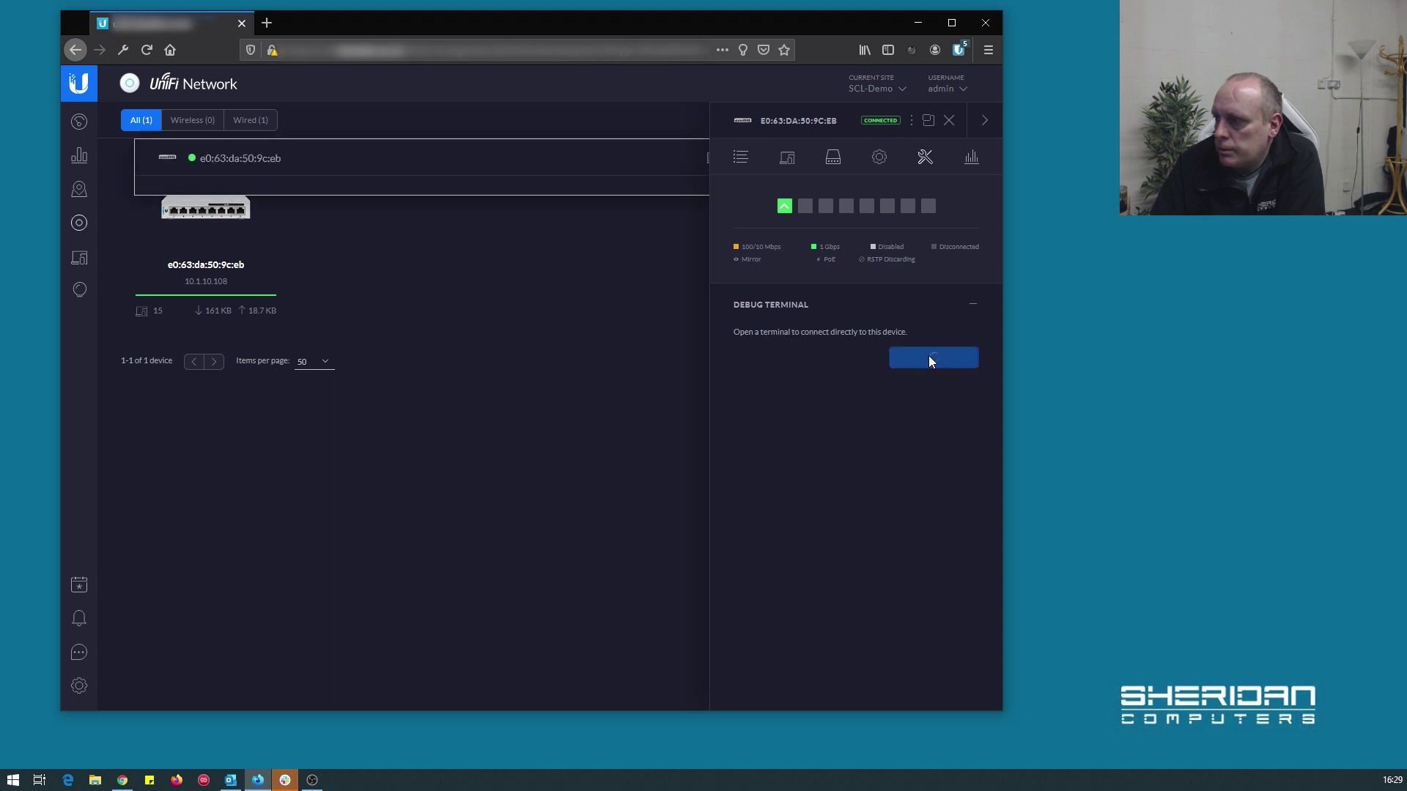
# View the switch's CPU and memory usage statistics and close its device details.
pyautogui.click(971, 157)
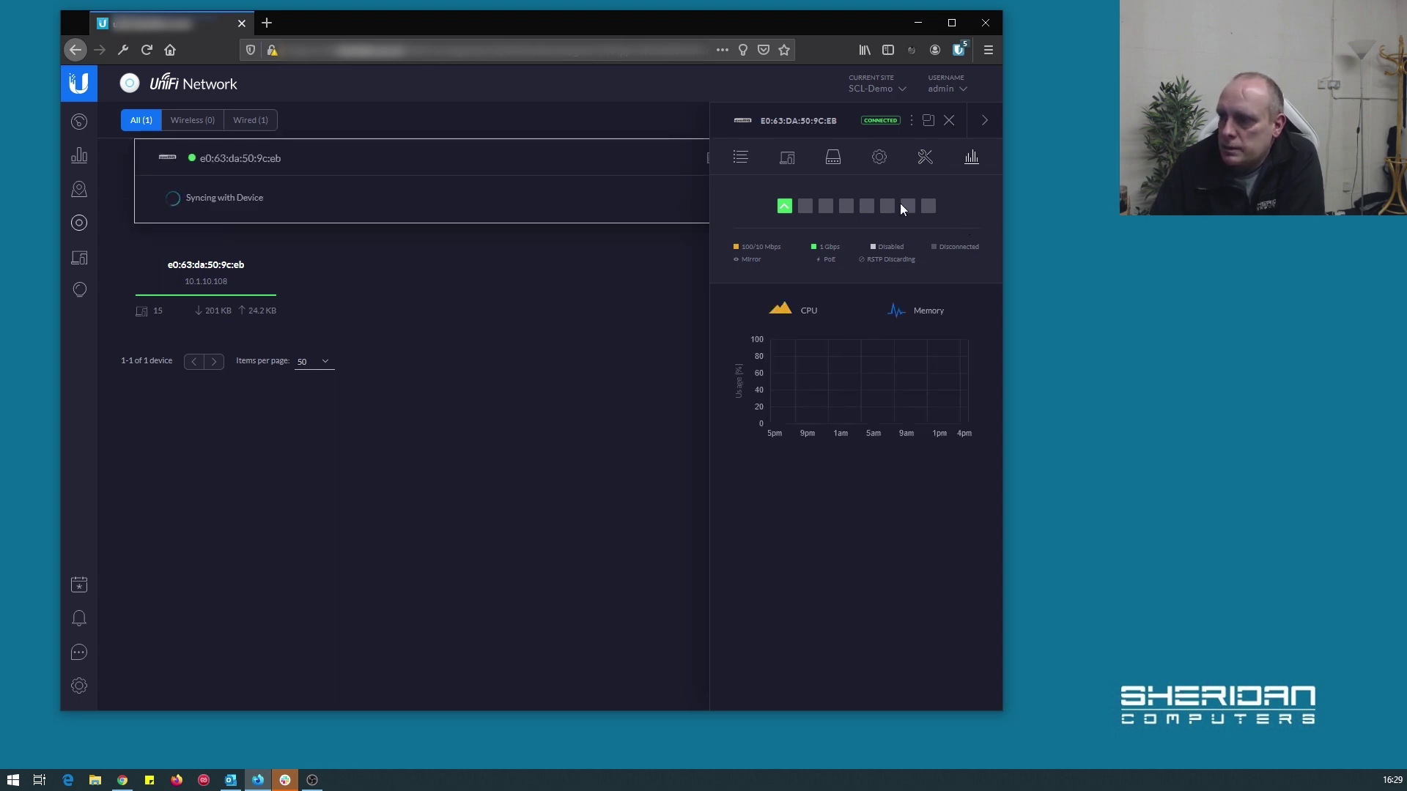
pyautogui.click(950, 117)
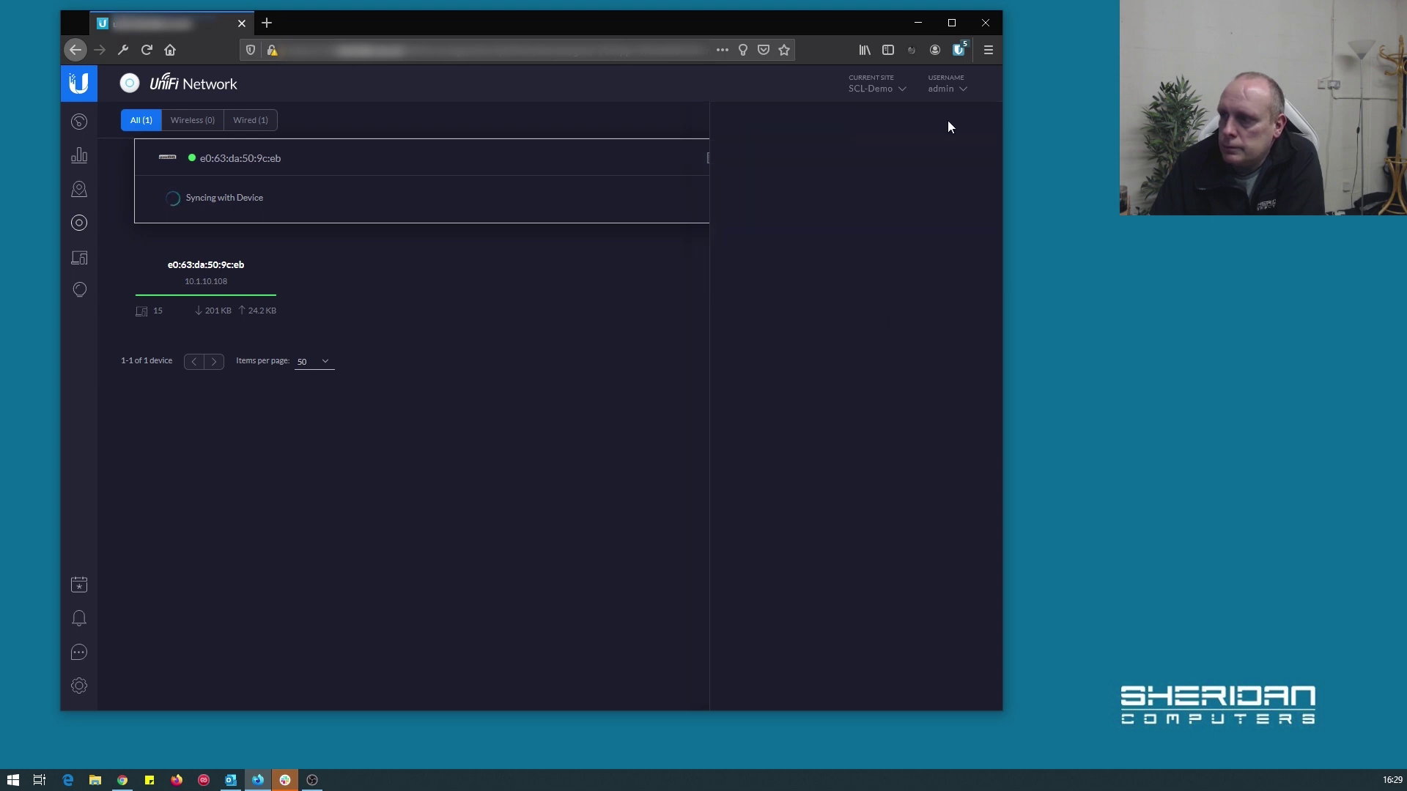